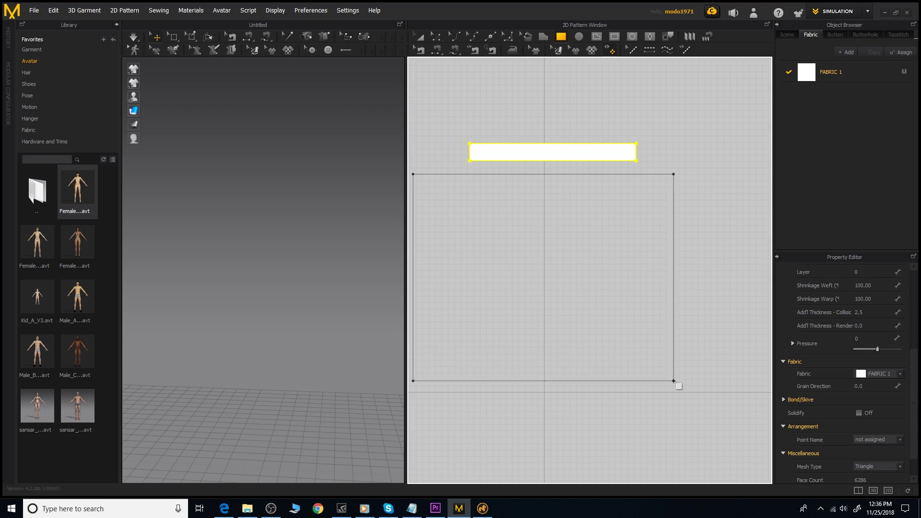
Freeze the narrow strip pattern and sew its lower edge to the upper edge of the large rectangle
right_click(494, 151)
click(530, 293)
key(n)
click(503, 161)
click(458, 174)
Simulate the sewn strip and rectangle and view the draped cloth from another angle
key(space)
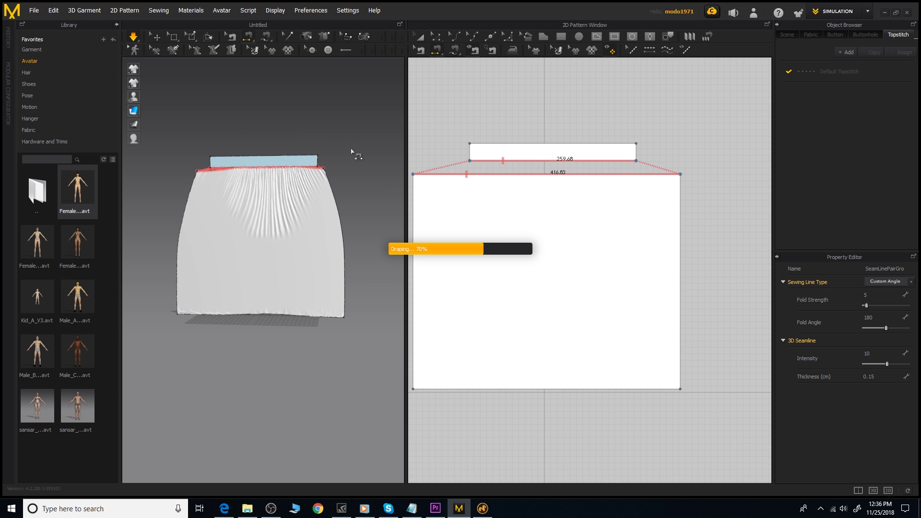
right_drag(360, 154, 296, 196)
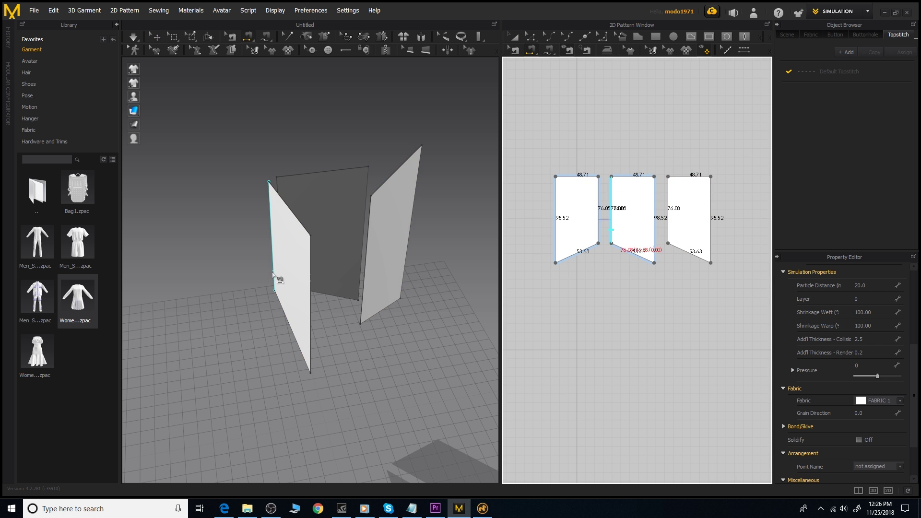
Sew the side edges of the adjacent panels together directly in the 3D view
right_drag(438, 272, 314, 245)
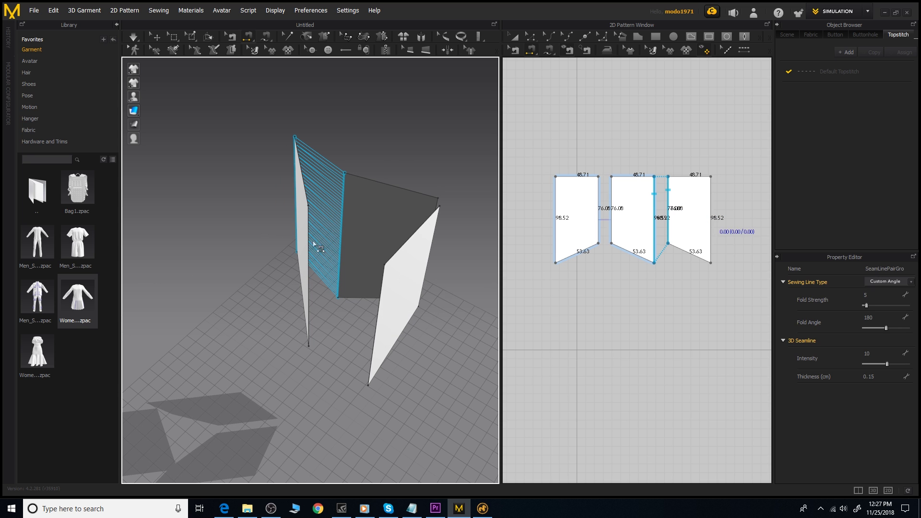
right_drag(380, 290, 405, 340)
click(324, 254)
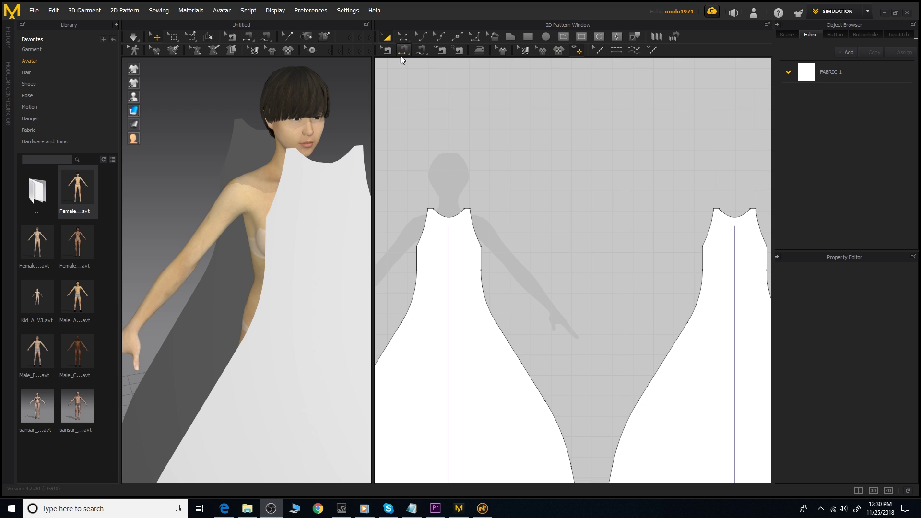
Sew both shoulder edges of the front dress pattern to the back pattern in the 2D window and start the simulation
click(402, 51)
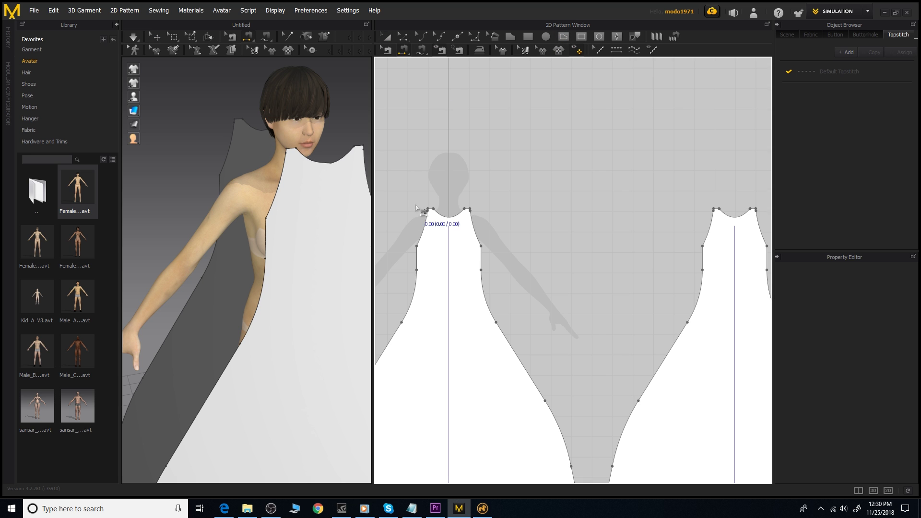
click(436, 212)
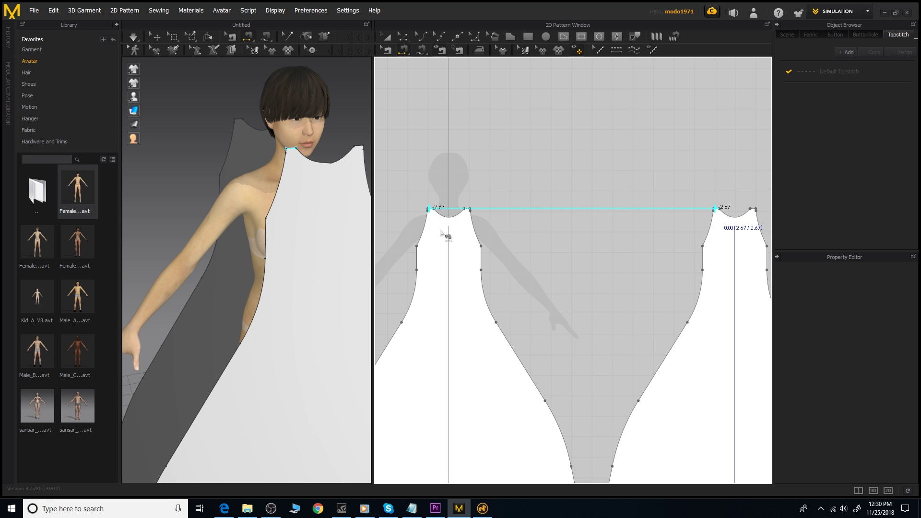
click(717, 211)
click(752, 210)
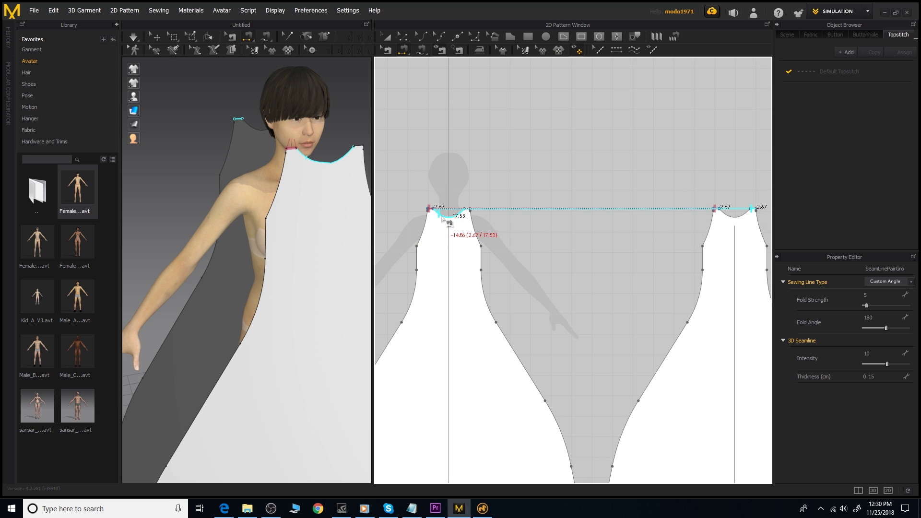
click(471, 215)
key(space)
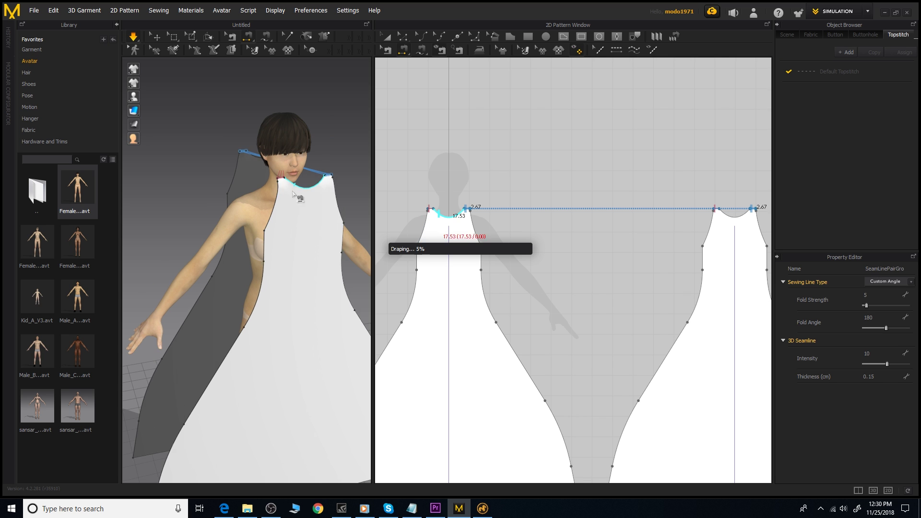
right_drag(336, 203, 303, 202)
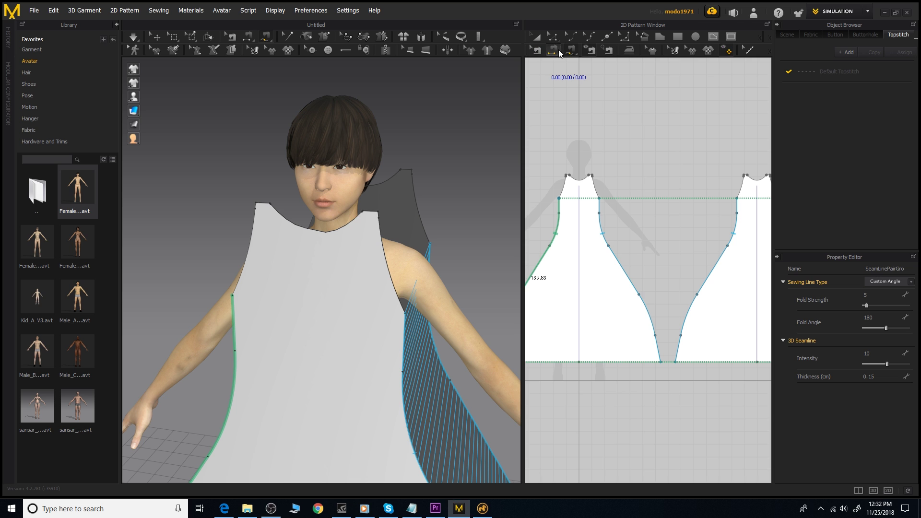
Sew the front dress panel's shoulder edges to the matching back shoulder edges directly in the 3D view
click(559, 52)
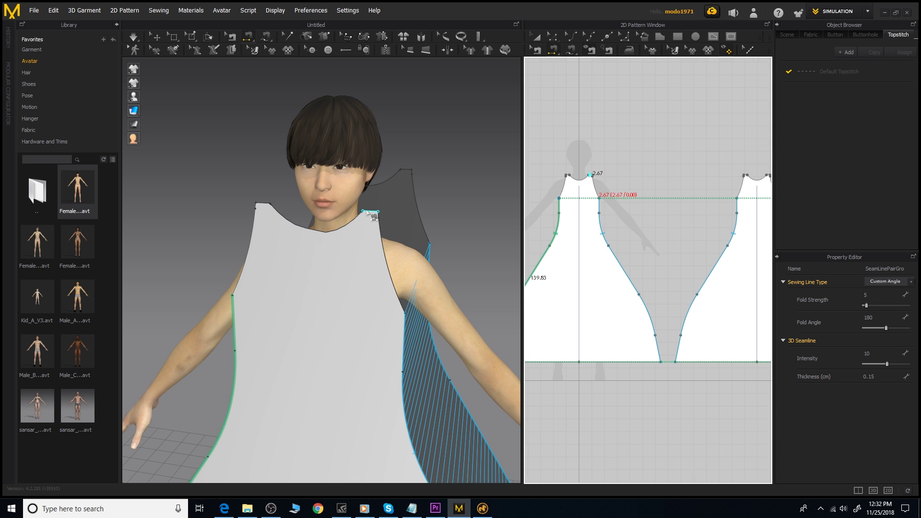
click(370, 212)
click(406, 170)
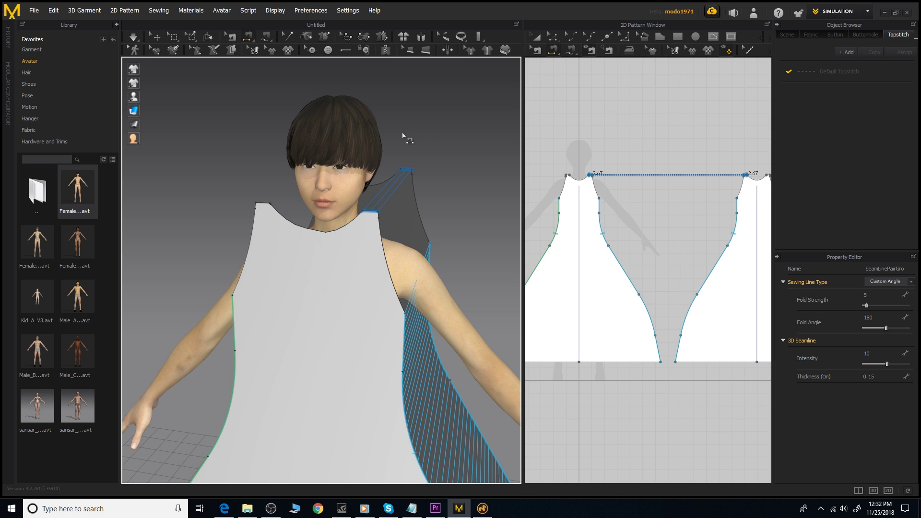
right_drag(405, 139, 439, 139)
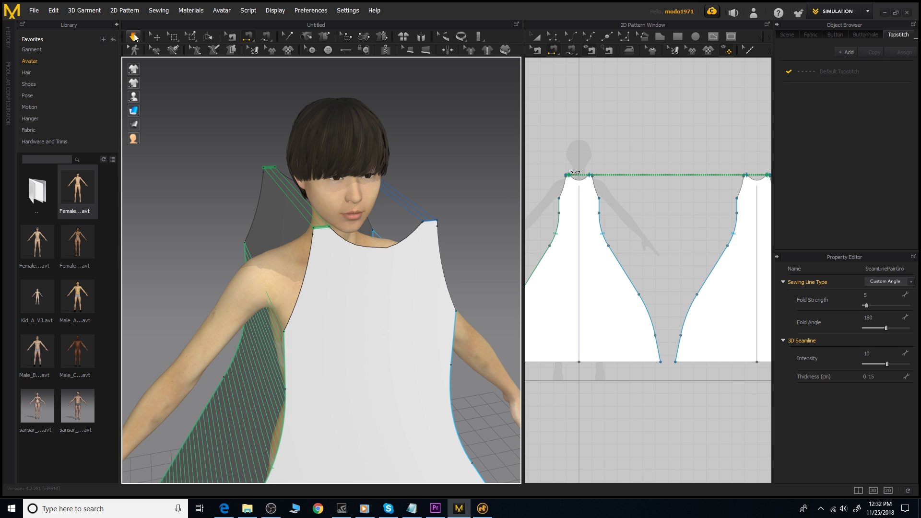
Simulate the sewn dress on the avatar and check the drape from several angles
click(134, 37)
scroll(456, 211, down, 3)
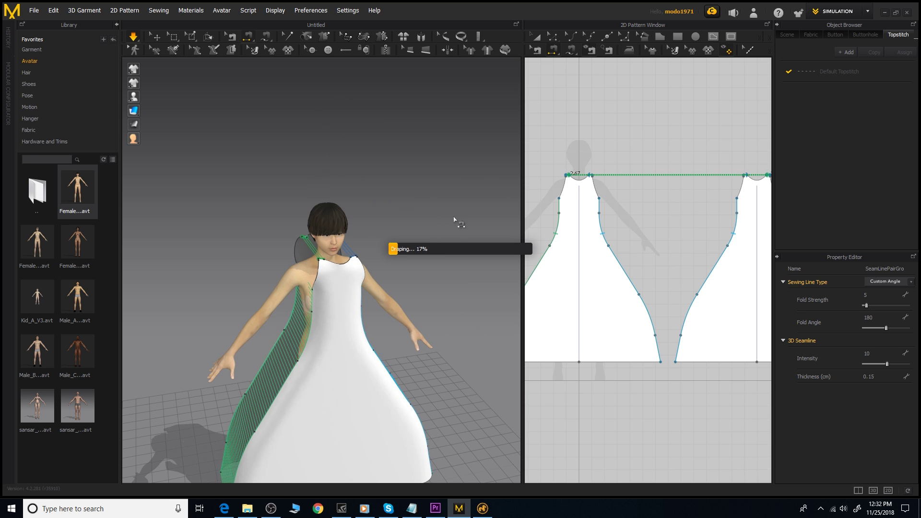
right_drag(417, 229, 345, 131)
right_drag(421, 167, 441, 176)
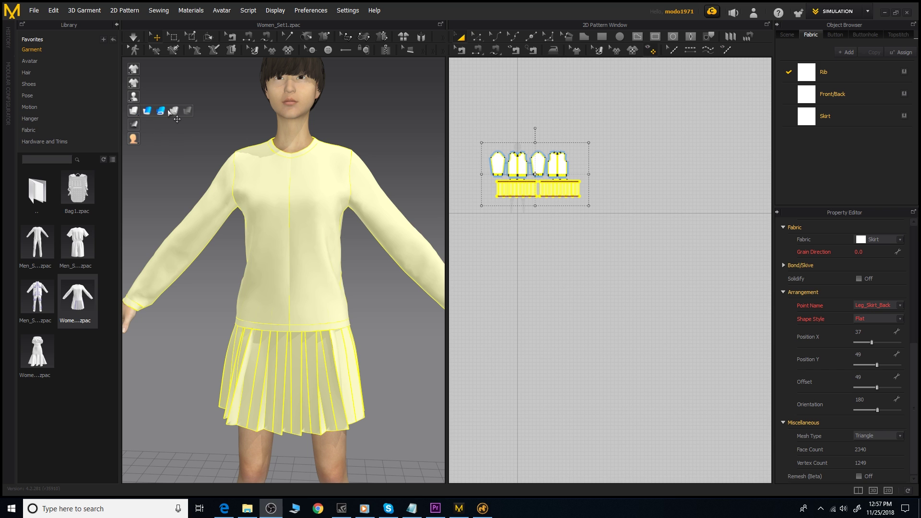
Display the garment's surface as mesh and examine its topology with the patterns deselected
click(174, 110)
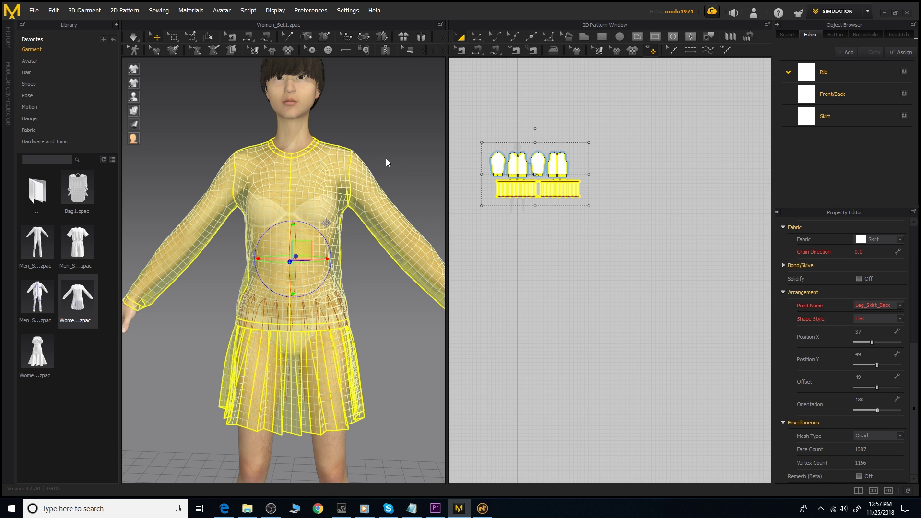
right_drag(397, 152, 407, 152)
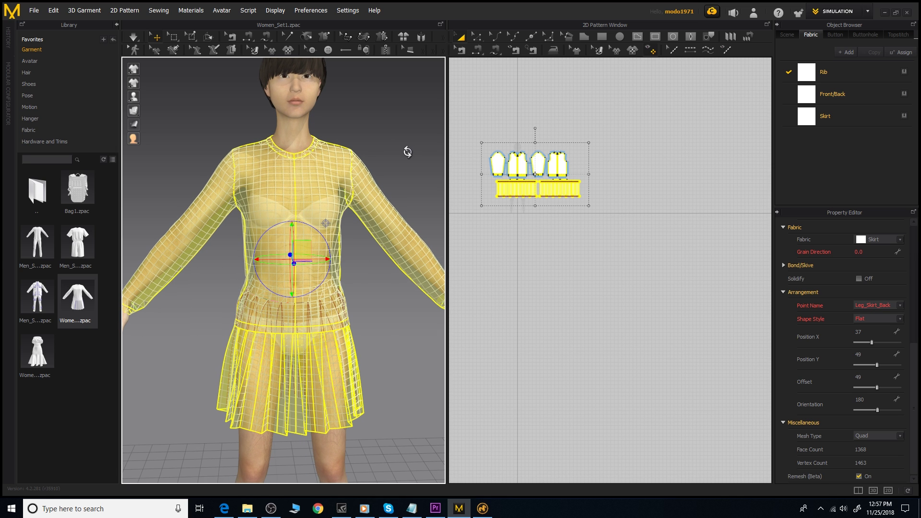
click(407, 150)
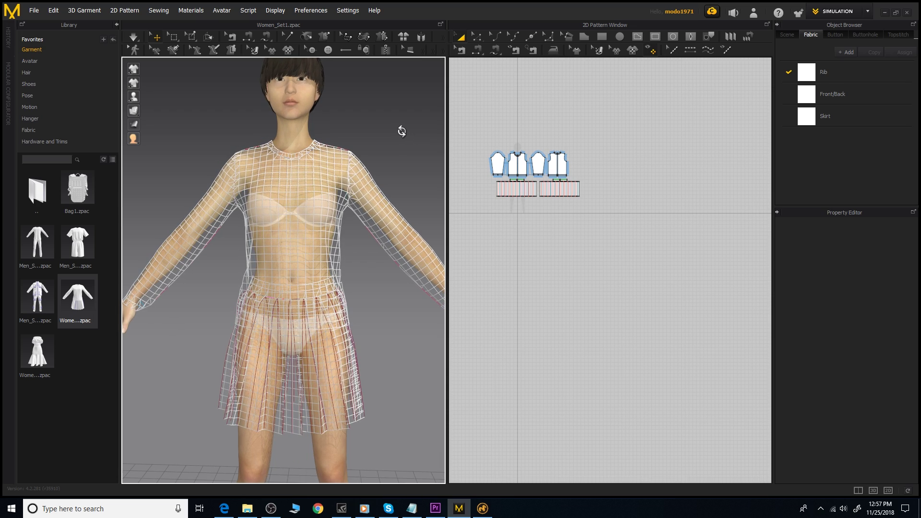
mouse_move(402, 131)
right_down()
mouse_move(625, 134)
mouse_move(400, 138)
right_up()
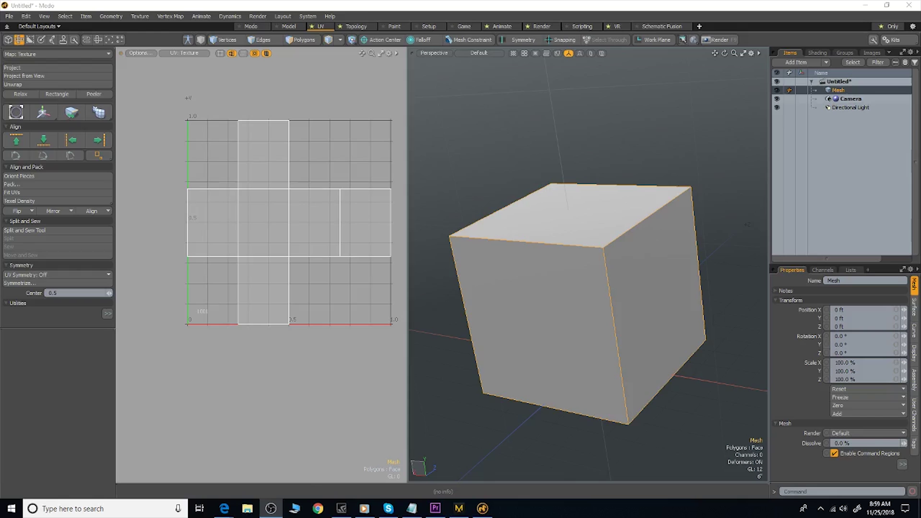
In Modo, export the selected cube mesh layer in Wavefront OBJ format
right_click(840, 93)
click(835, 127)
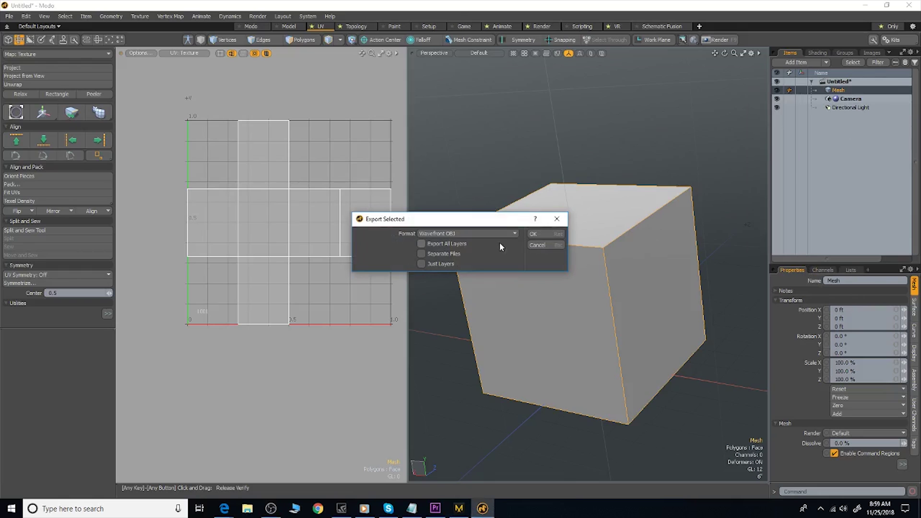
click(536, 235)
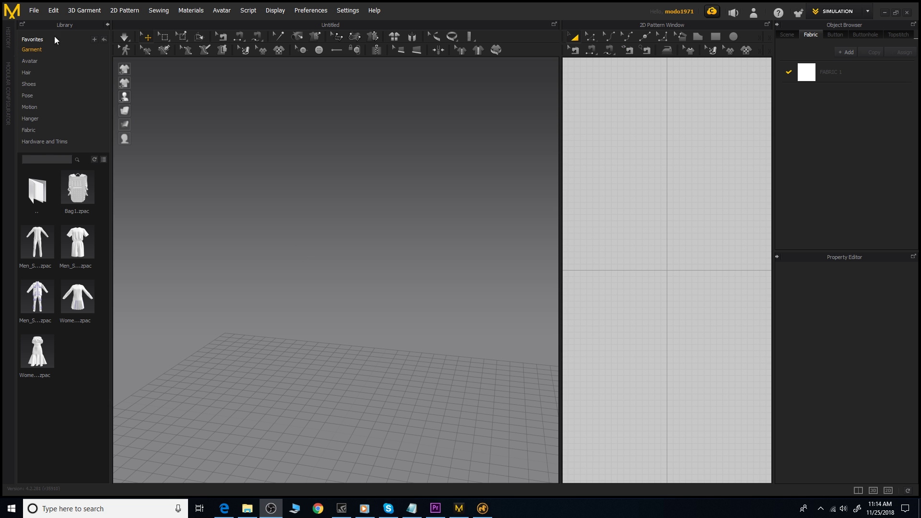
In Marvelous Designer, import the Box OBJ as a garment in inches with 2D patterns traced from the UV map
click(34, 10)
click(131, 122)
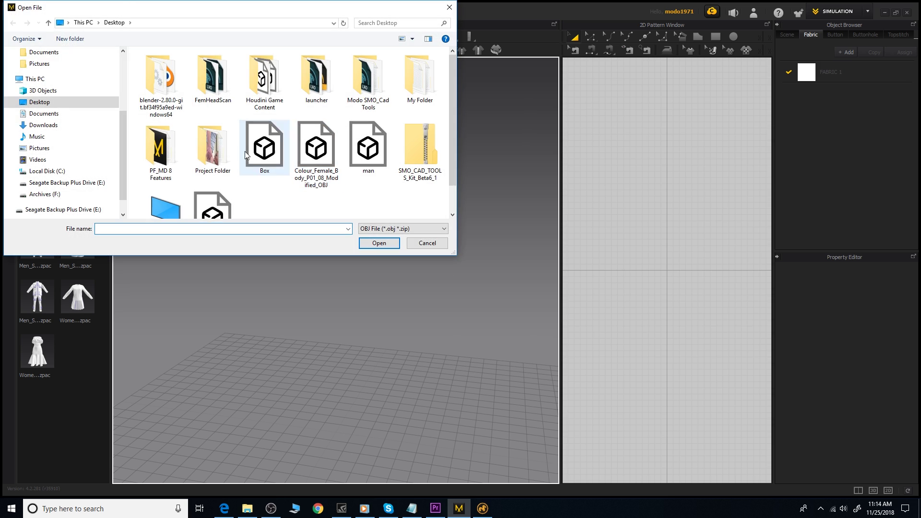
double_click(273, 151)
click(394, 177)
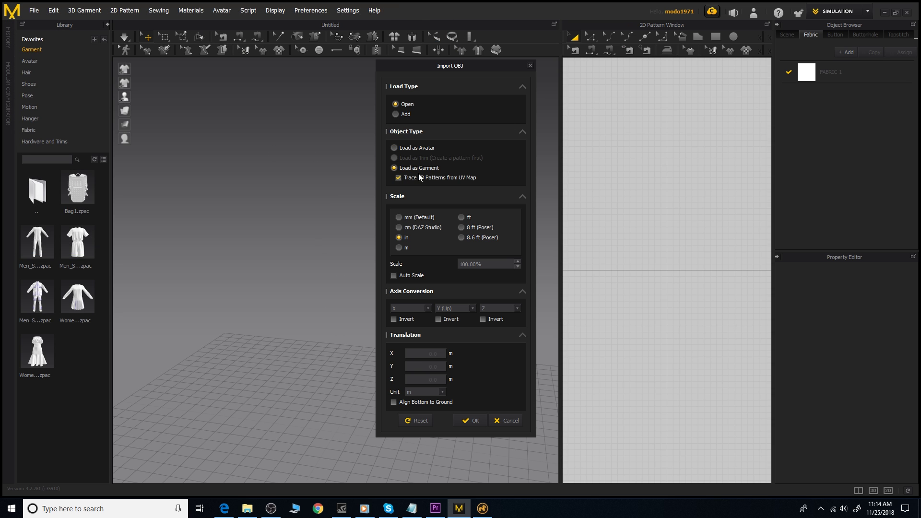
click(472, 420)
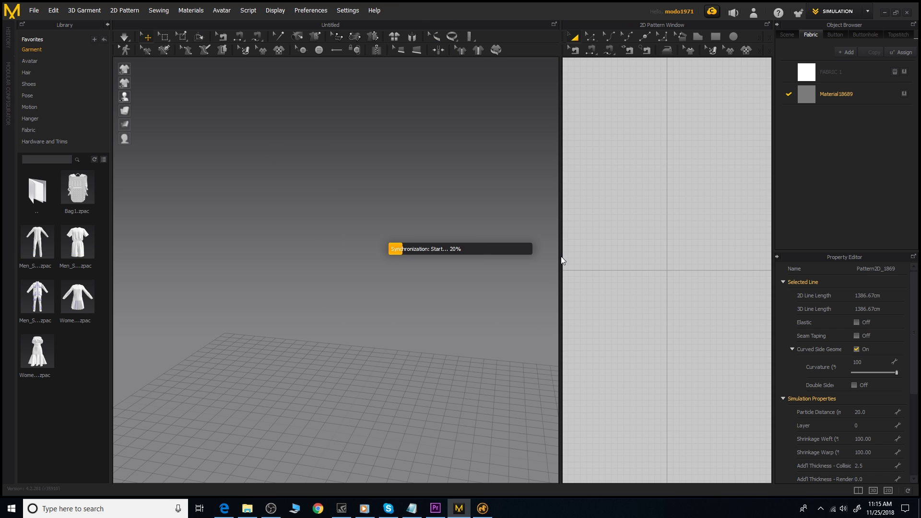
Widen the 2D Pattern Window and fit the traced cross-shaped box pattern in view
drag(561, 256, 446, 252)
scroll(521, 244, up, 5)
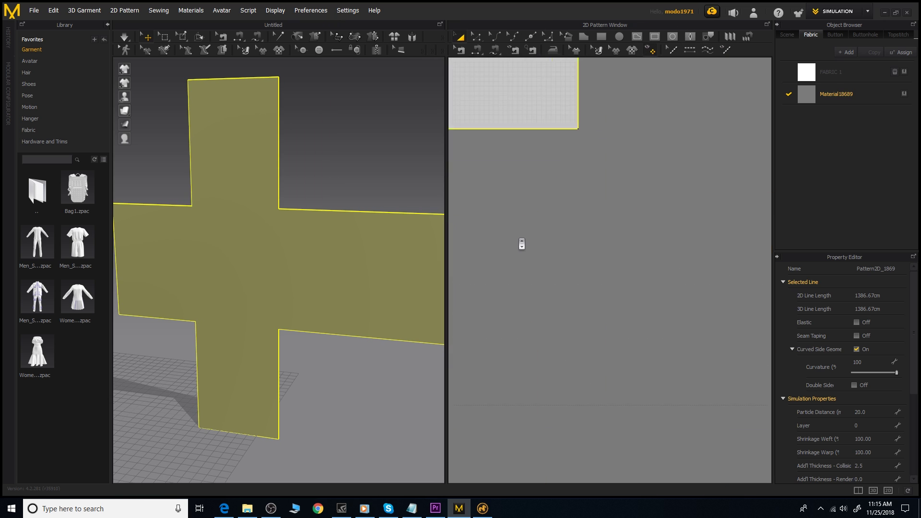
scroll(522, 244, down, 8)
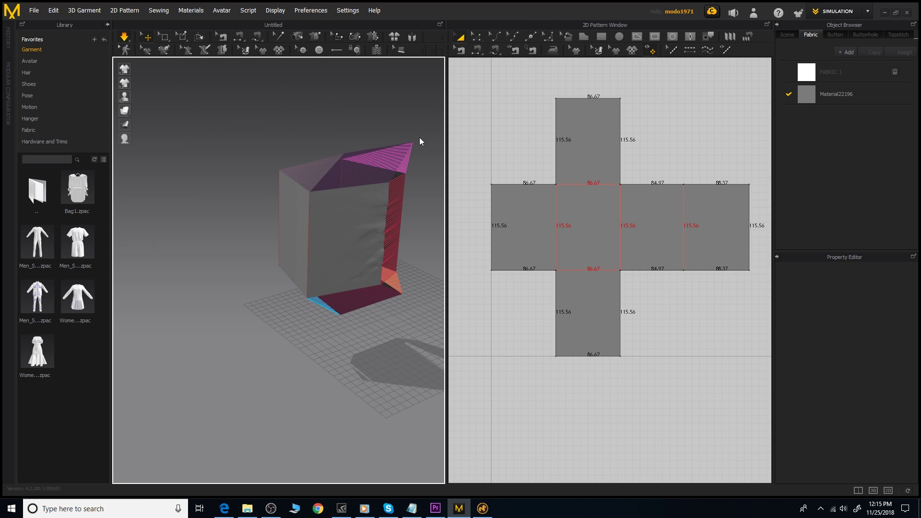
Inspect the simulated cloth box from several sides and from above
right_drag(422, 140, 350, 123)
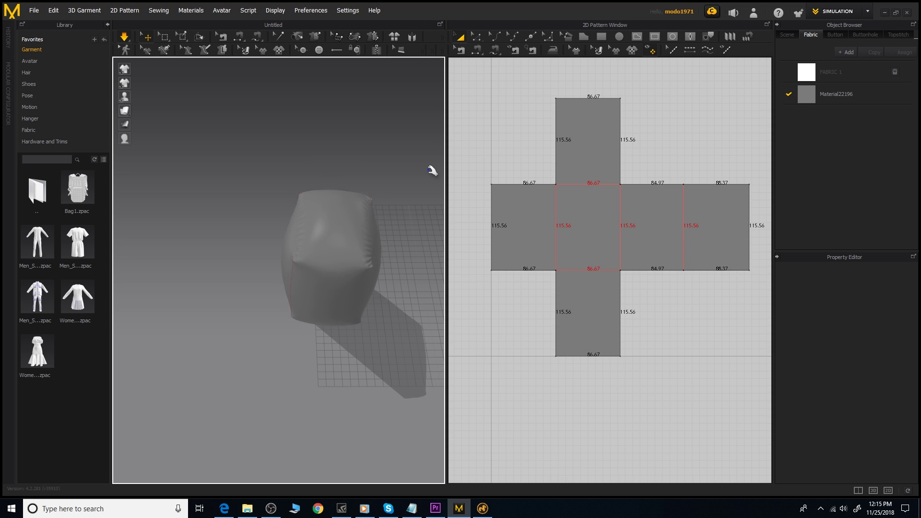
right_drag(413, 189, 453, 148)
middle_drag(369, 190, 364, 182)
right_drag(364, 183, 348, 99)
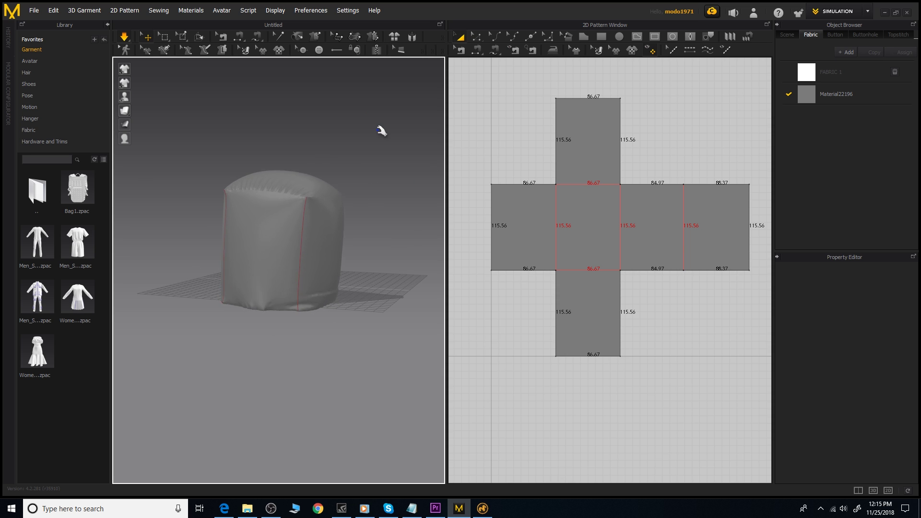
right_drag(382, 131, 191, 153)
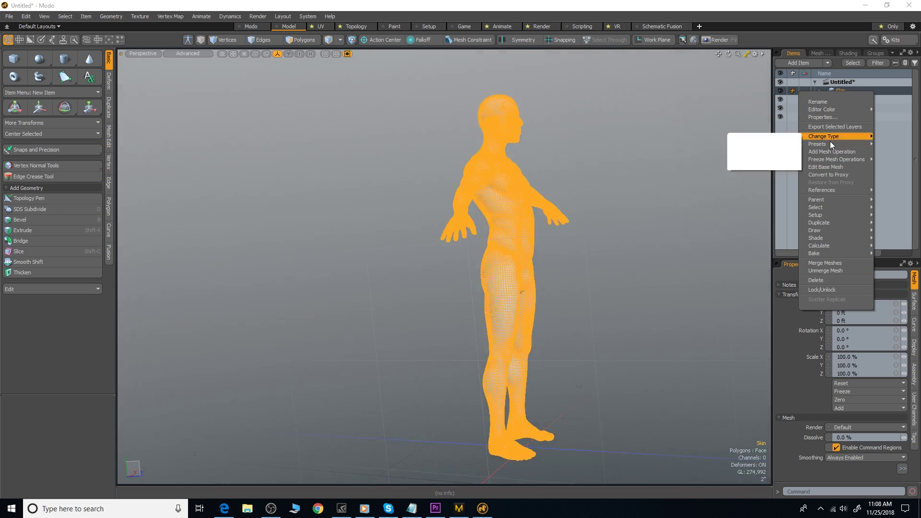
In Modo, export the Skin mesh layer to the Desktop as a Wavefront OBJ named man
click(829, 144)
click(472, 234)
click(471, 234)
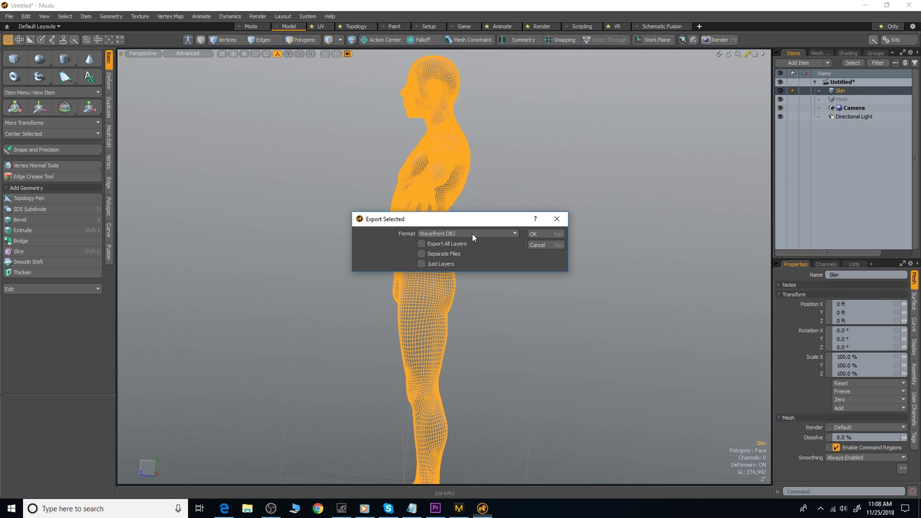
click(531, 235)
click(26, 94)
click(40, 101)
double_click(154, 220)
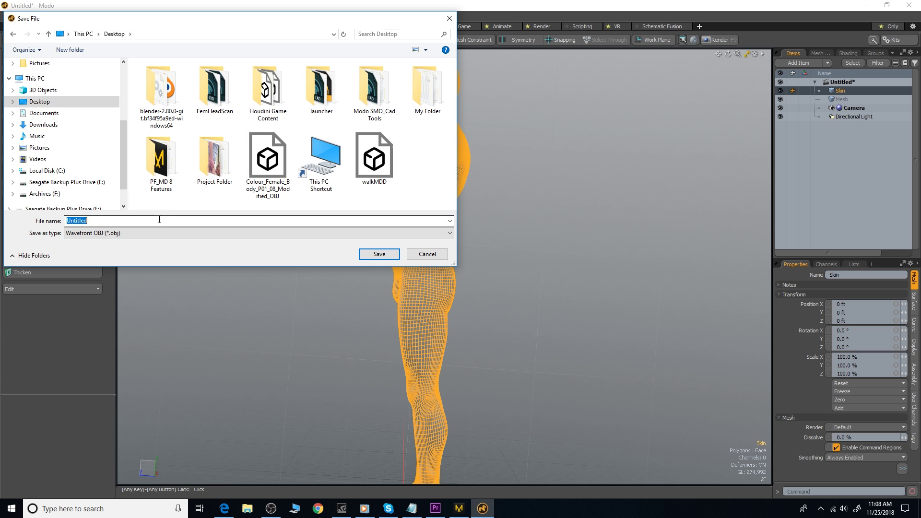
text(mannequin)
key(Return)
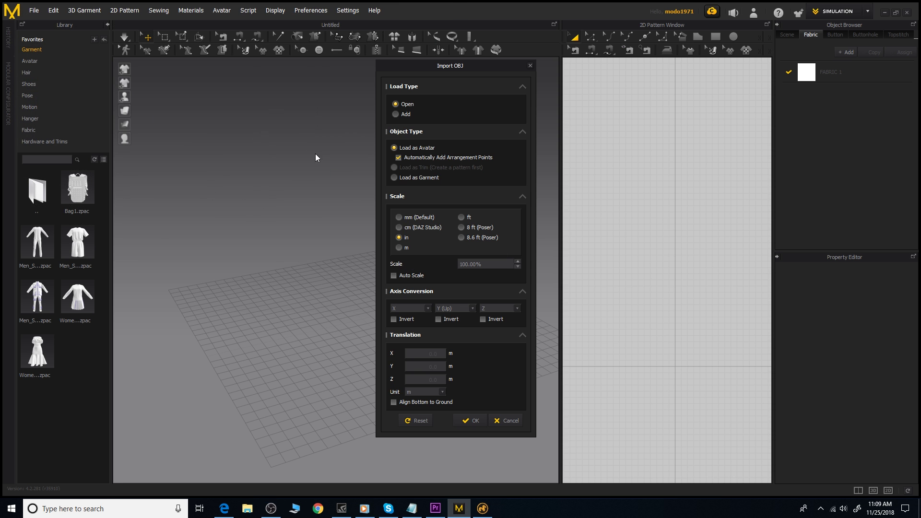
In Marvelous Designer, load the exported OBJ as an avatar in inches with automatically added arrangement points
key(Return)
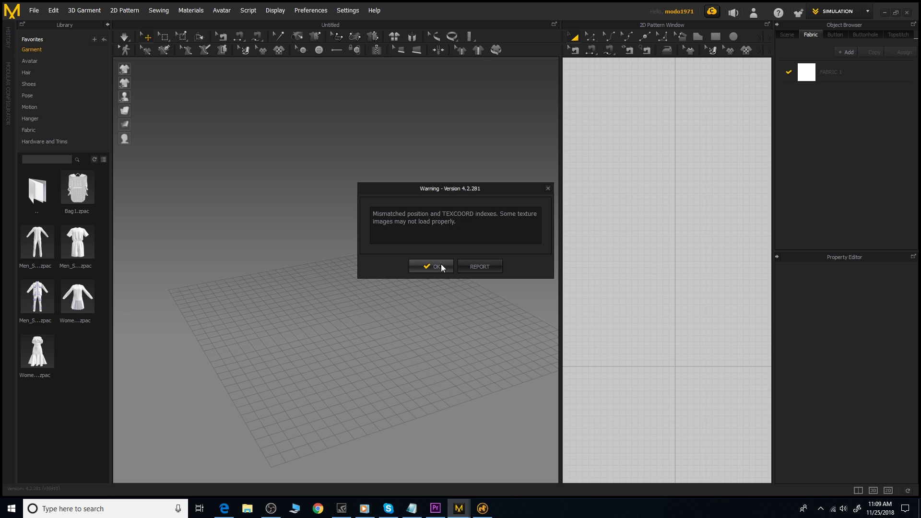
click(441, 264)
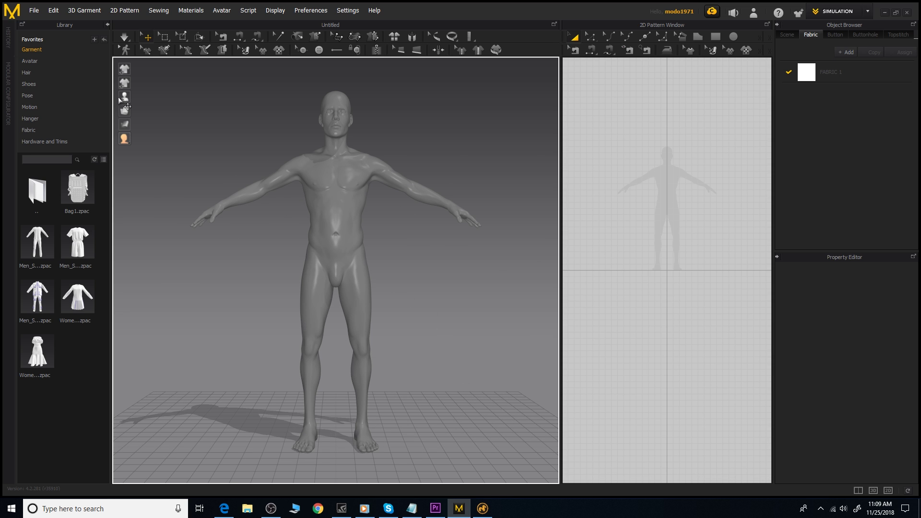
Draw a rectangular strip about 73.66 by 14.73 cm above the avatar's head and show the arrangement points
click(715, 37)
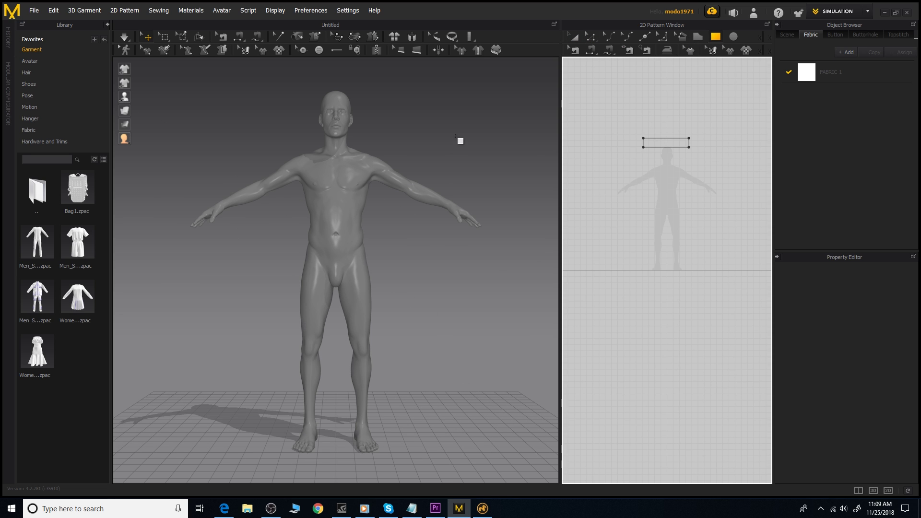
click(152, 96)
Try the strip on several of the avatar's arrangement points and finish by wrapping it around the front waist
right_drag(475, 152, 422, 153)
click(319, 82)
click(398, 182)
right_drag(504, 177, 464, 176)
click(316, 96)
right_drag(438, 114, 434, 179)
click(322, 196)
click(328, 256)
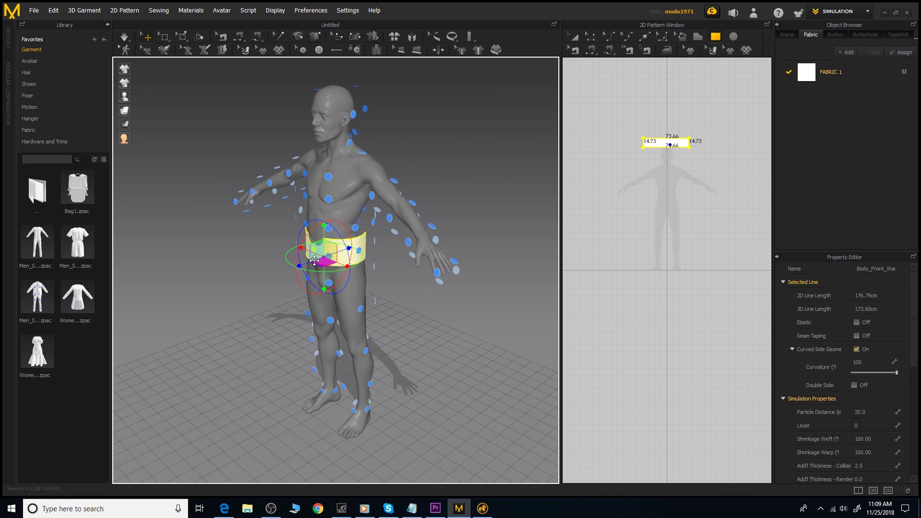
Simulate the large cloth sewn between the two strips until it drapes into folds, and stop the simulation
right_drag(335, 268, 479, 192)
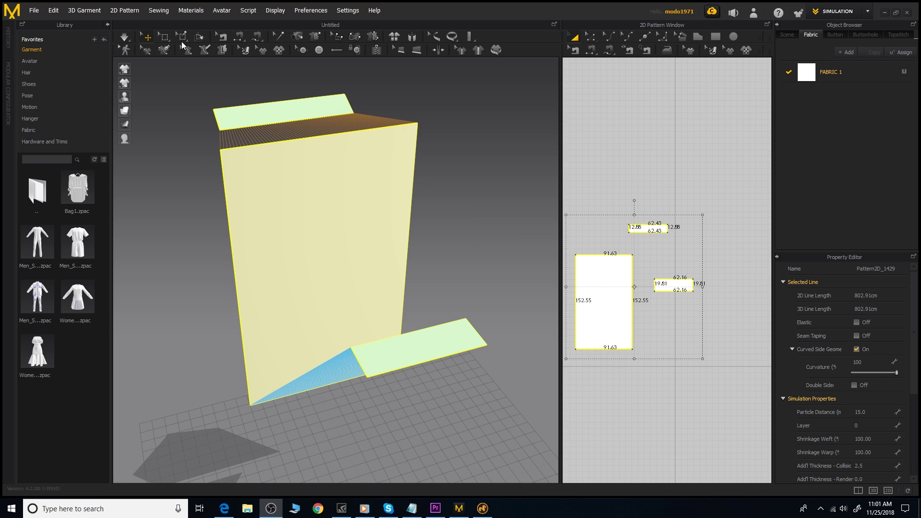
key(space)
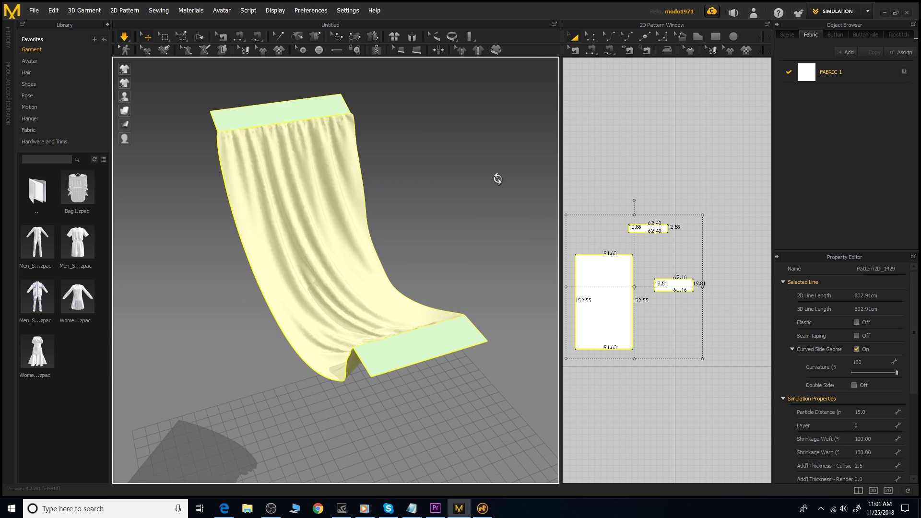
right_drag(498, 178, 487, 179)
click(124, 37)
Switch to Sculpt mode and set the active brush to strength 99, size 88 and focal 87
click(837, 14)
click(824, 98)
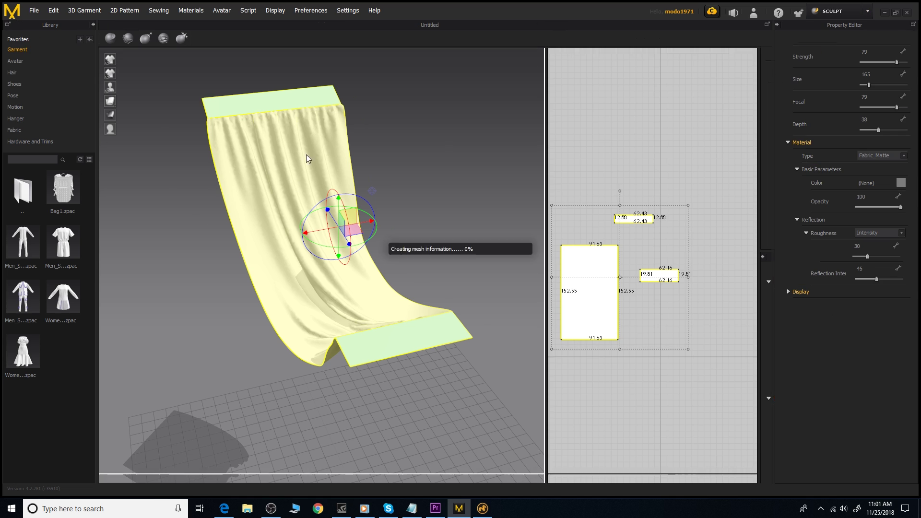
scroll(327, 192, up, 4)
right_click(375, 187)
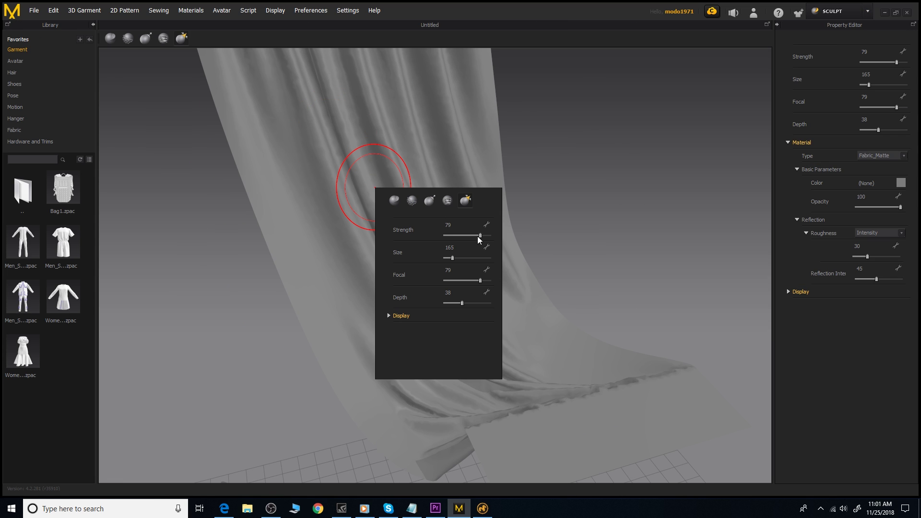
mouse_move(454, 256)
mouse_down()
mouse_move(468, 278)
mouse_move(484, 279)
mouse_up()
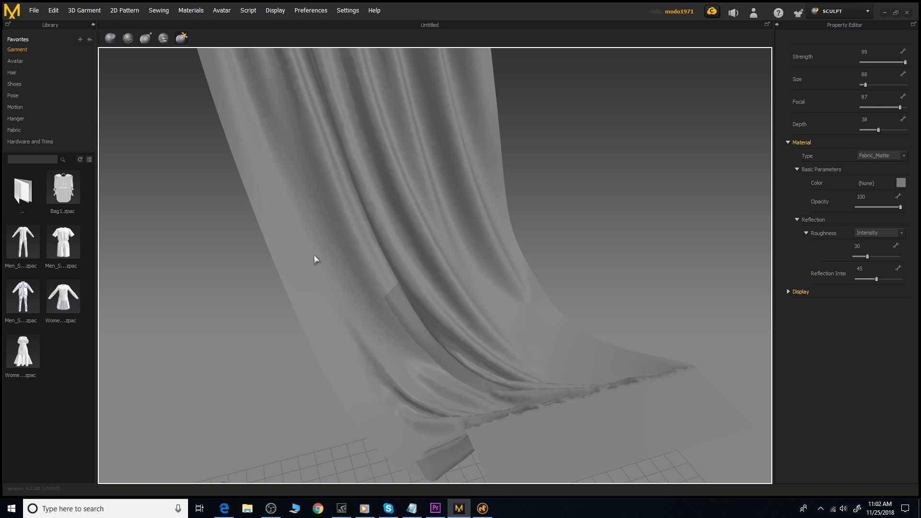
Change to the first sculpt brush with strength 90 and size 143, and sculpt a fold along the cloth's lower left side
click(110, 38)
right_click(365, 316)
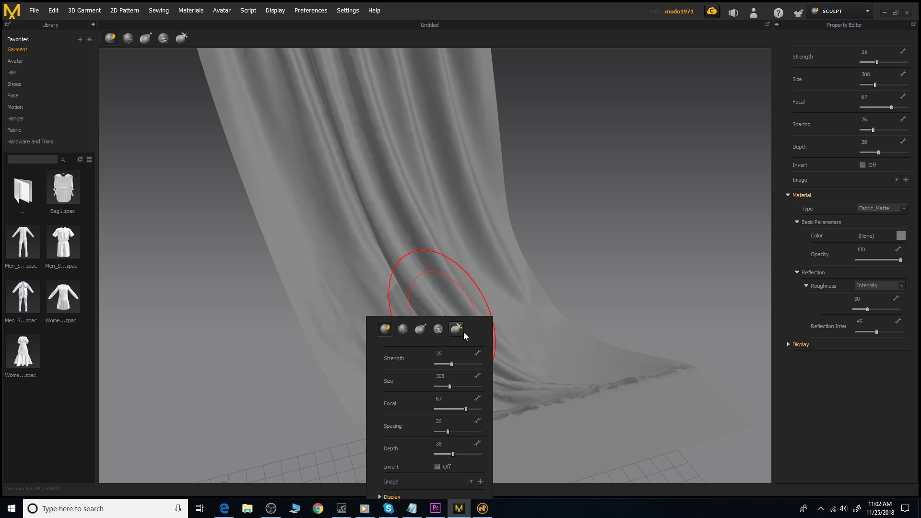
drag(450, 386, 476, 365)
mouse_move(349, 296)
mouse_down()
mouse_move(341, 290)
mouse_move(369, 362)
mouse_move(321, 218)
mouse_up()
Smooth the newly sculpted fold and the jagged seam where the cloth meets the lower strip
key(shift)
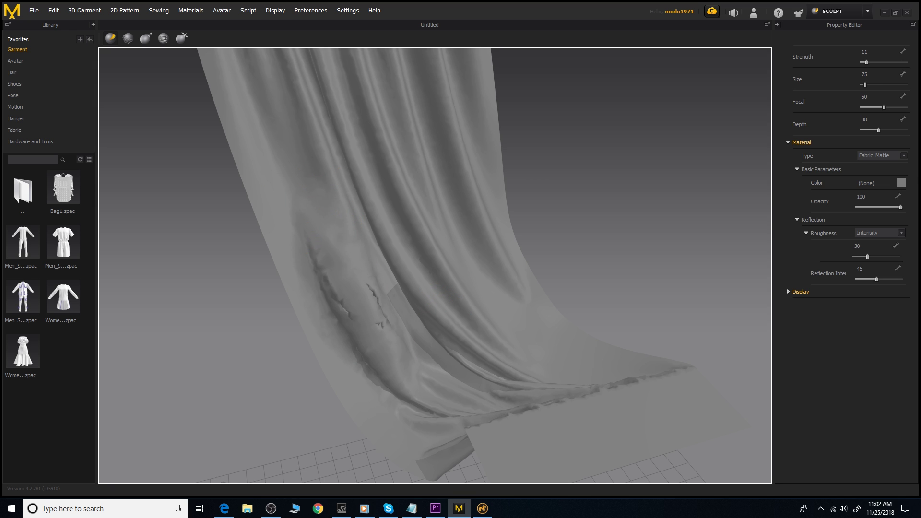
right_drag(619, 225, 635, 268)
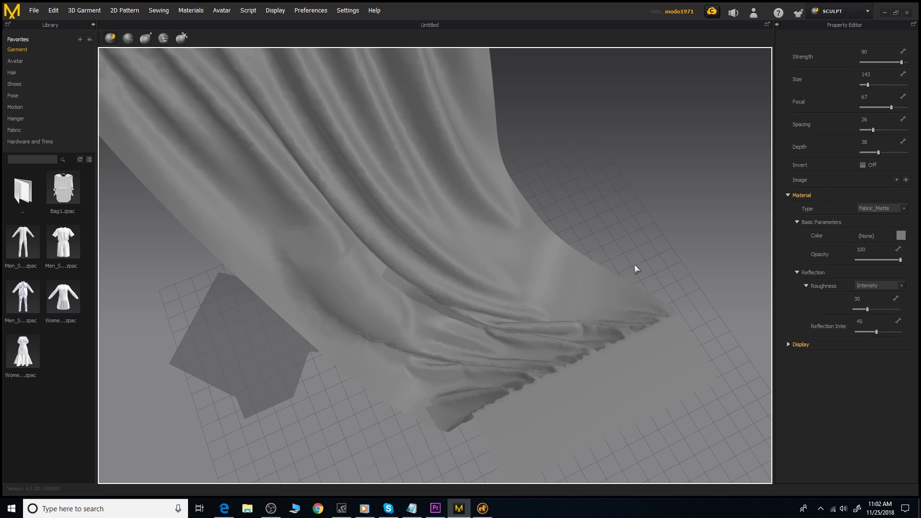
key(shift)
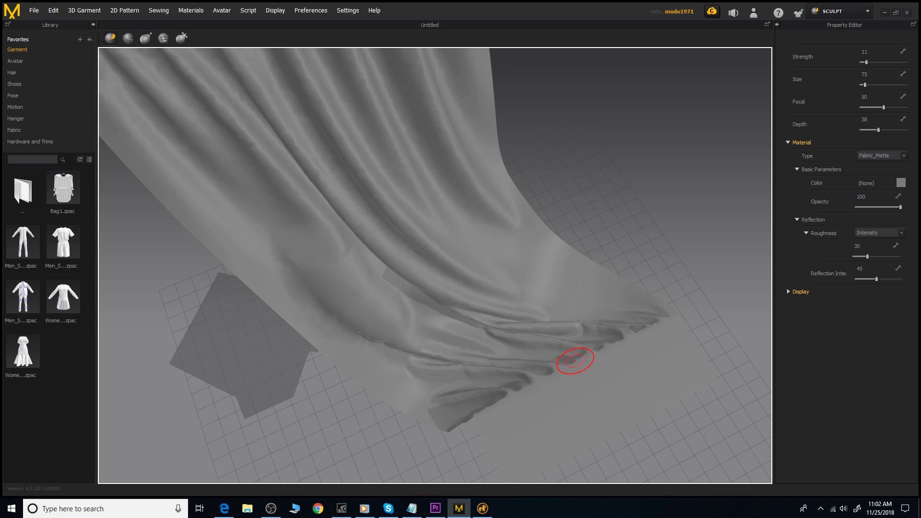
right_drag(575, 360, 524, 427)
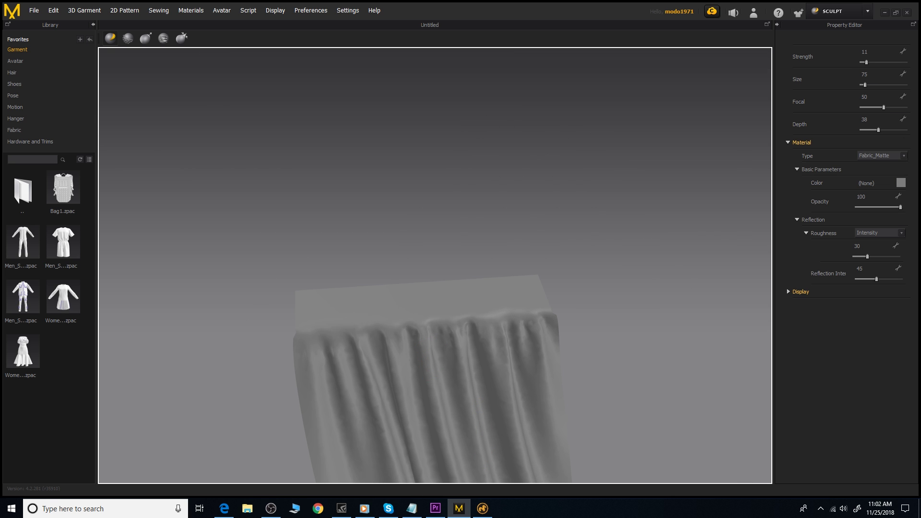
Set the sculpt brush to strength 80 and size 88, then sculpt and smooth a small fold near the cloth's lower right edge
mouse_move(626, 329)
right_down()
mouse_move(568, 183)
mouse_move(557, 195)
mouse_move(523, 373)
right_up()
right_click(524, 375)
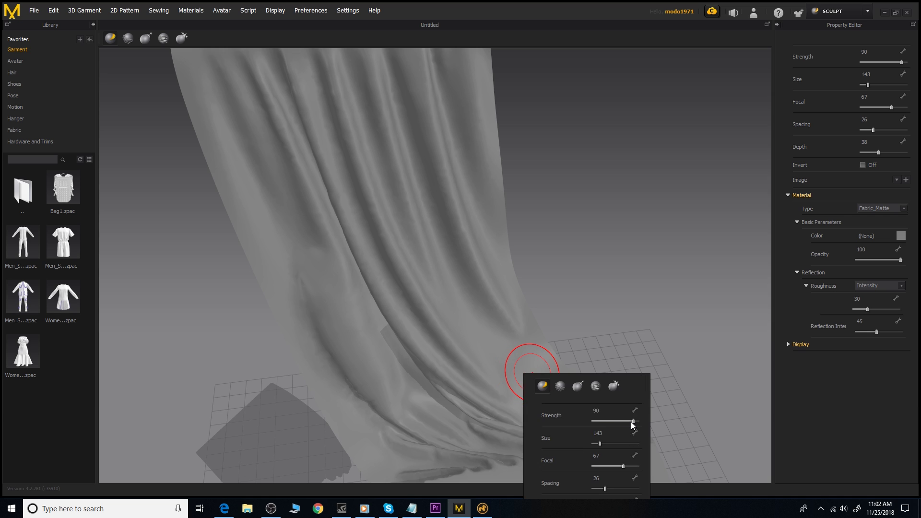
drag(599, 443, 597, 444)
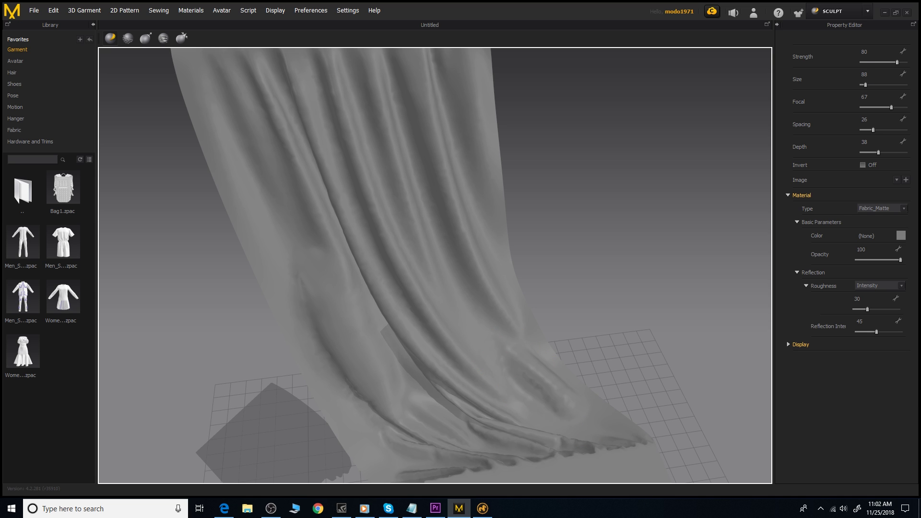
shift+drag(531, 366, 550, 400)
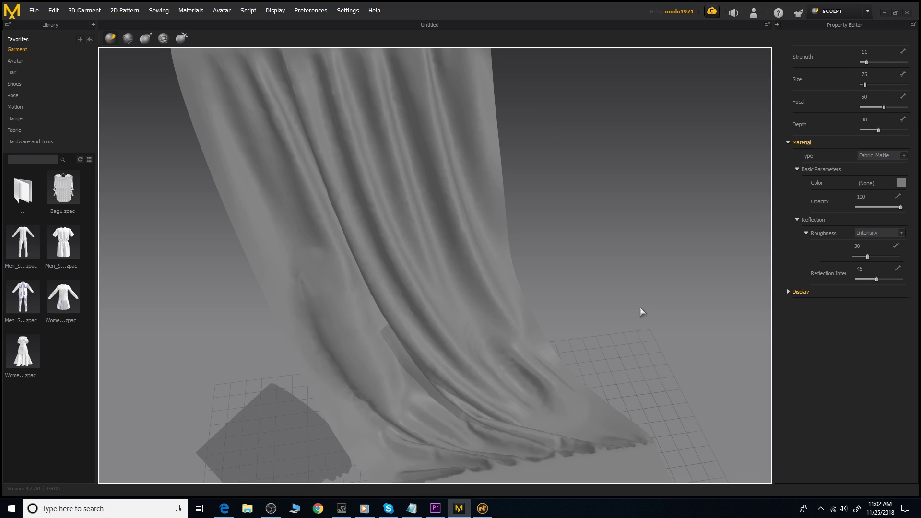